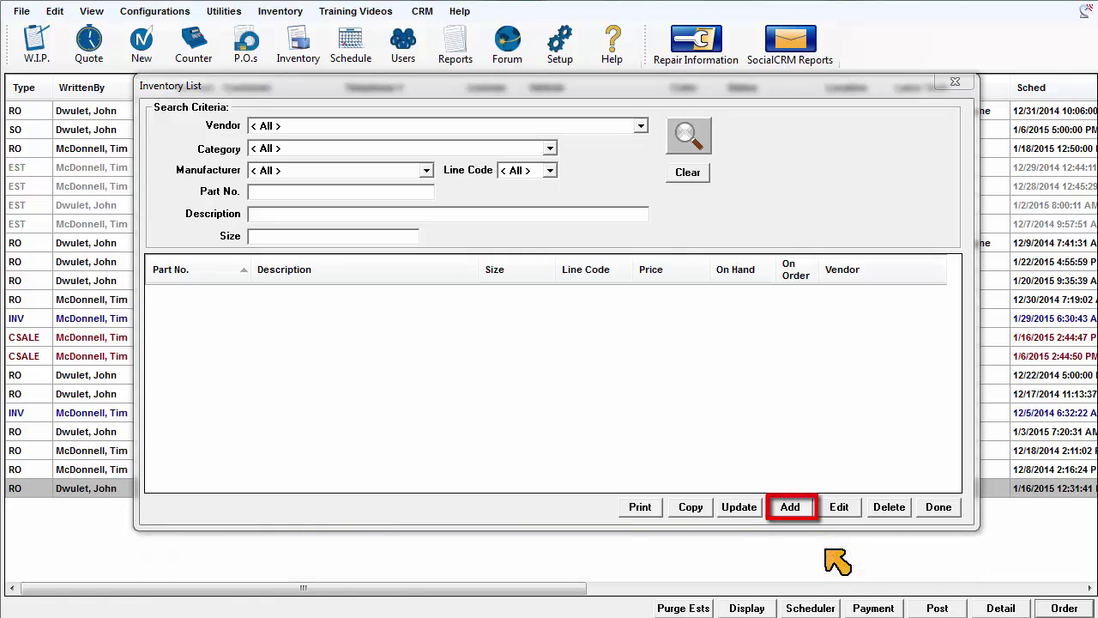
# Add a new part with Part No. 'group 27', code 'bat', and description 'Battery RV'
pyautogui.click(789, 507)
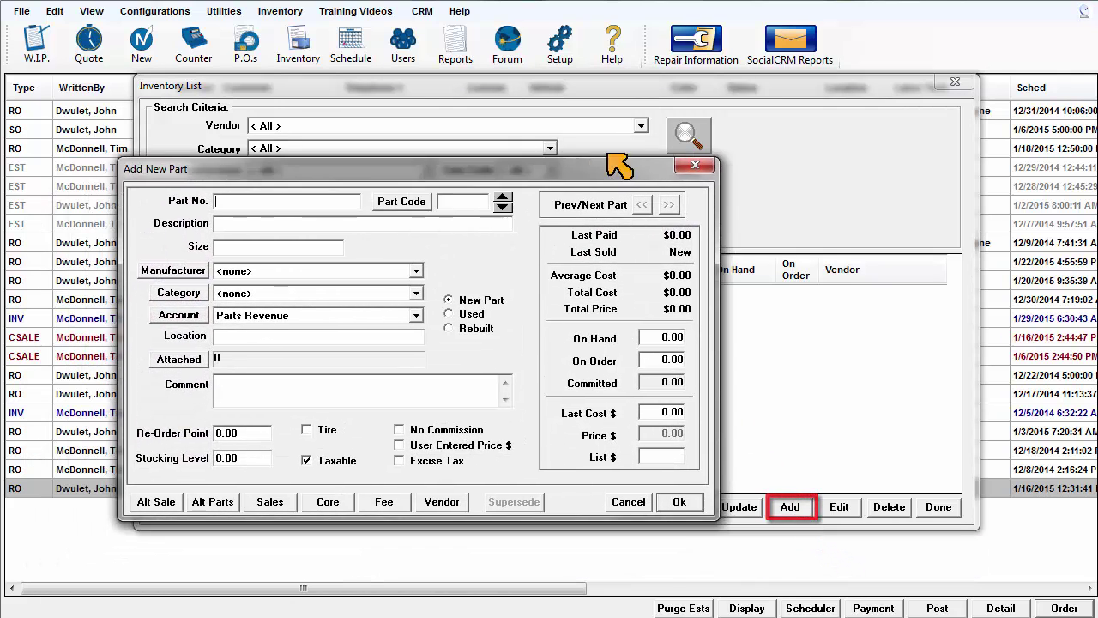
pyautogui.moveTo(609, 157); pyautogui.dragTo(713, 85)
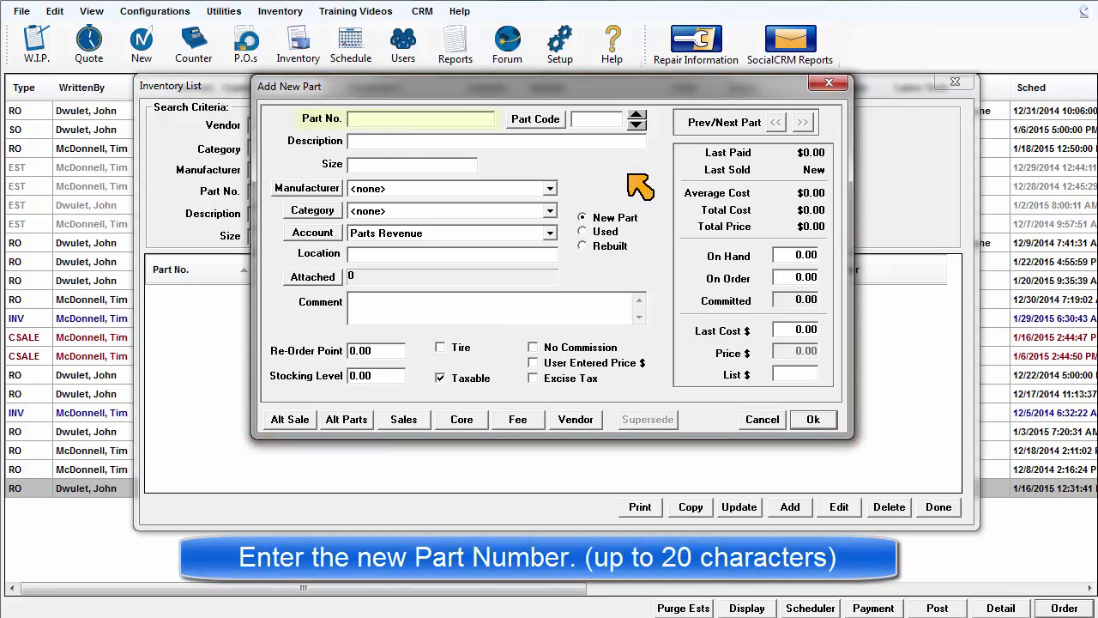
pyautogui.write('group')
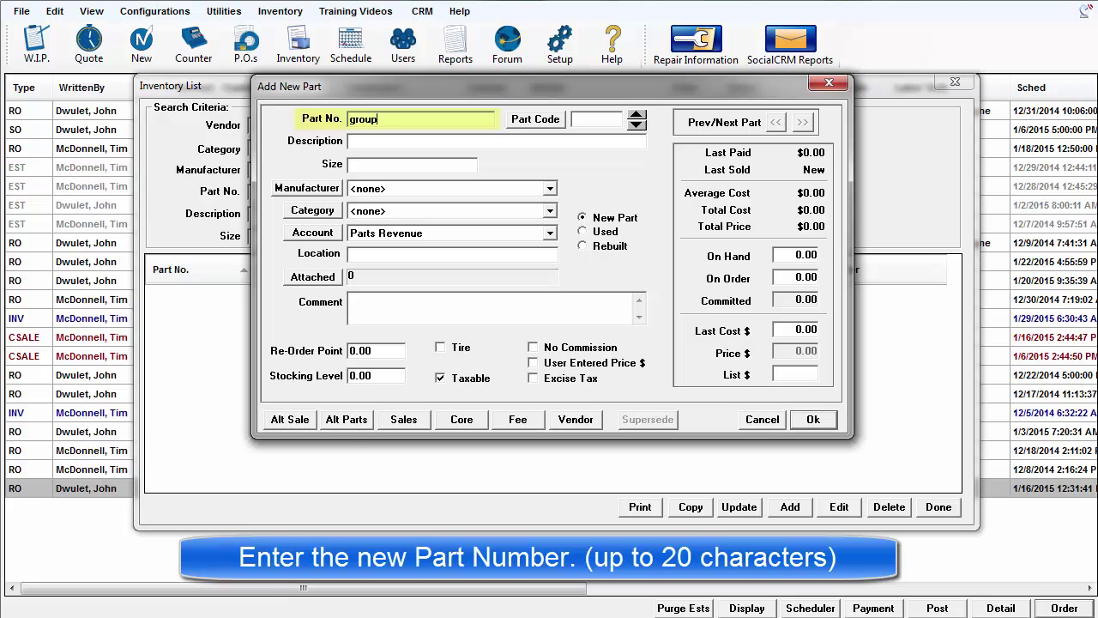
pyautogui.write(' 27')
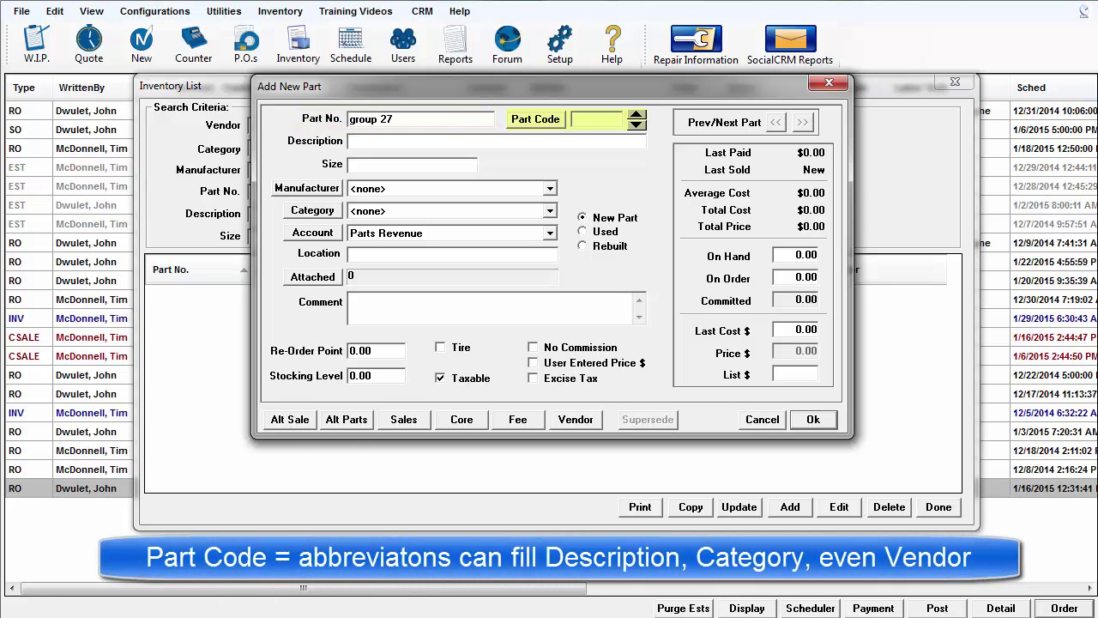
pyautogui.write('bat')
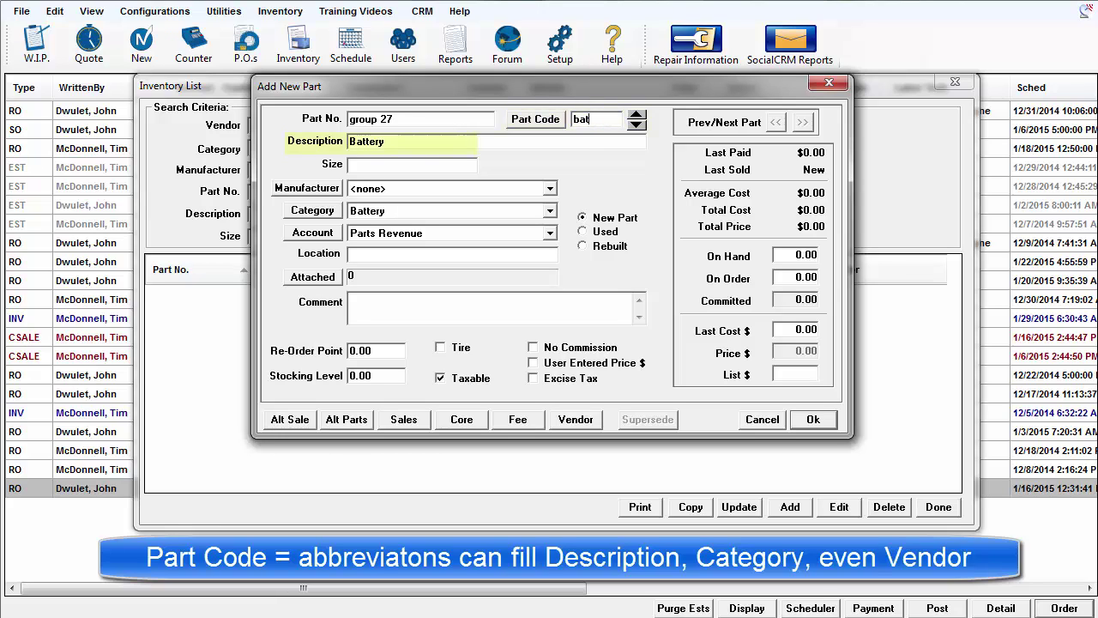
pyautogui.press('Tab')
pyautogui.press('End')
pyautogui.write('RV')
pyautogui.press('Tab')
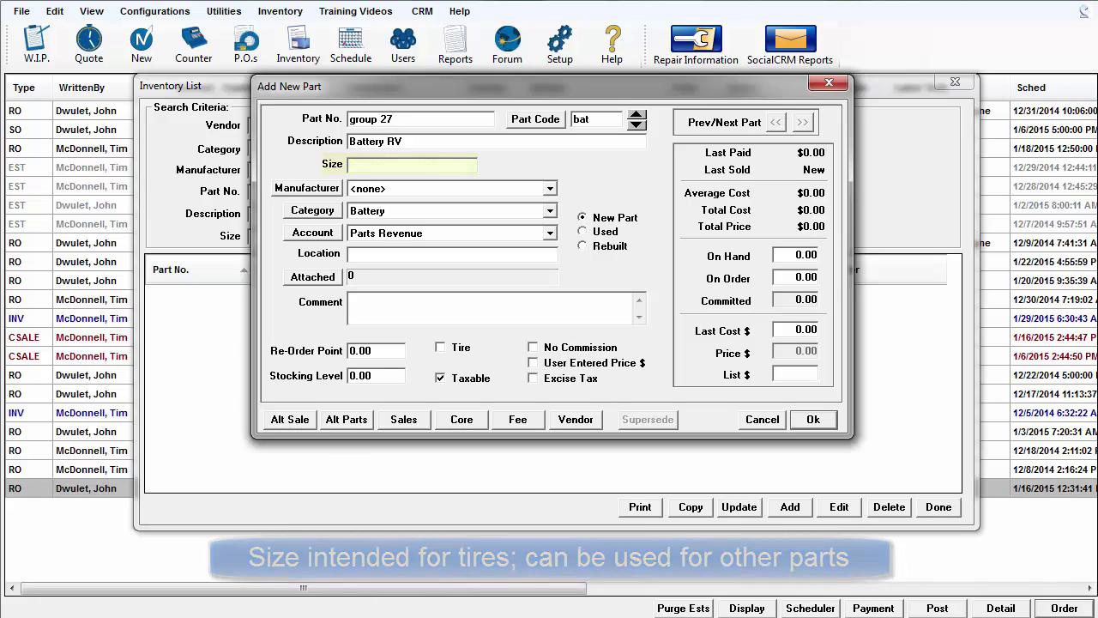
pyautogui.press('Tab')
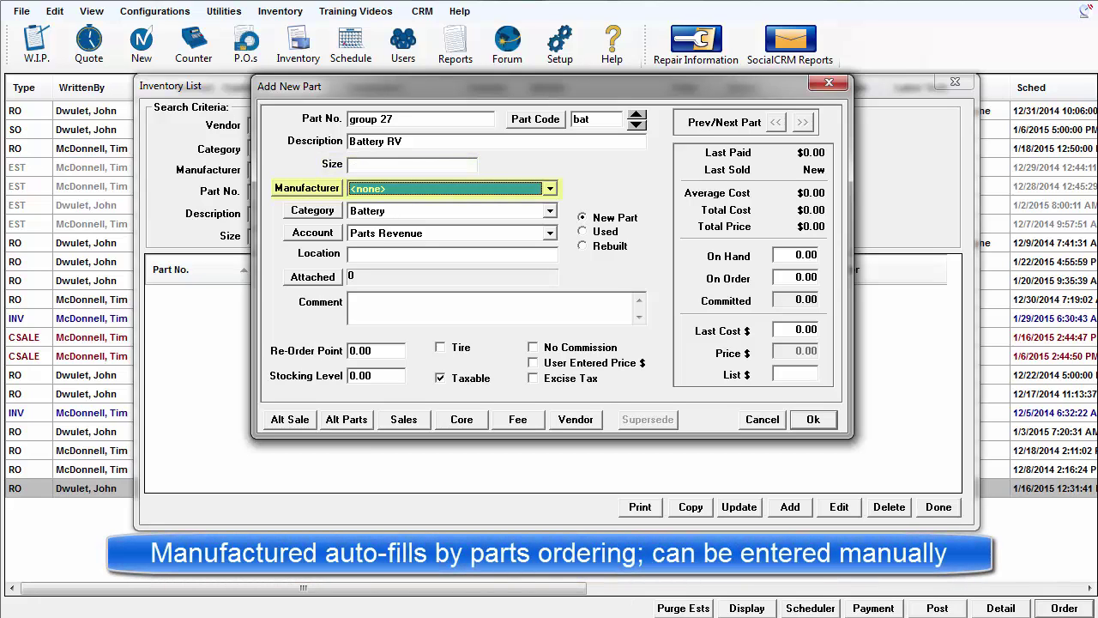
pyautogui.click(550, 188)
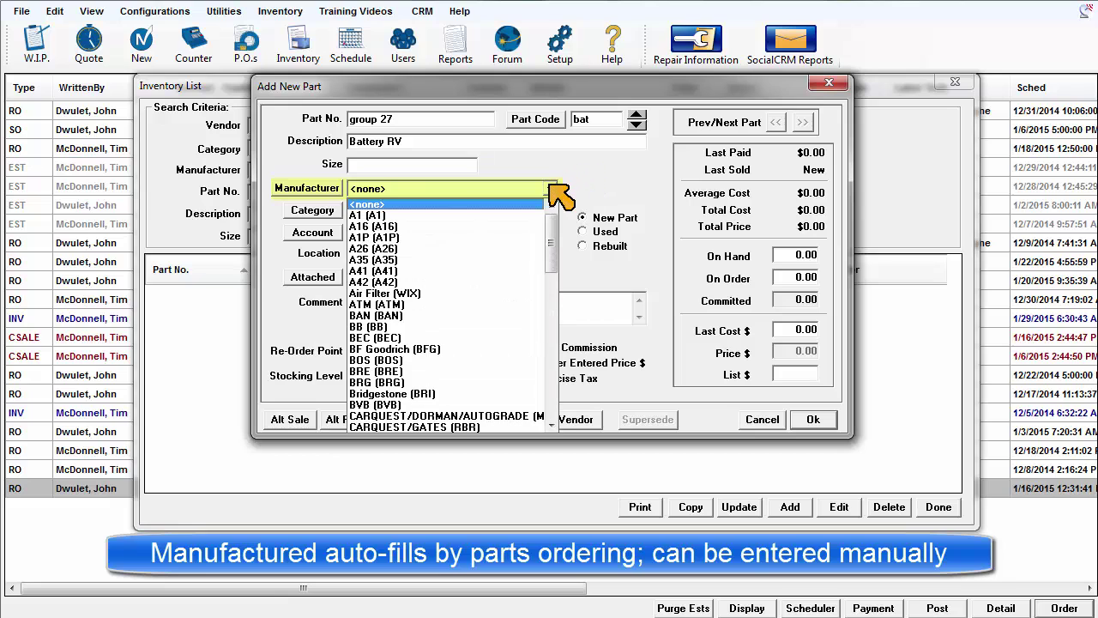
pyautogui.click(550, 188)
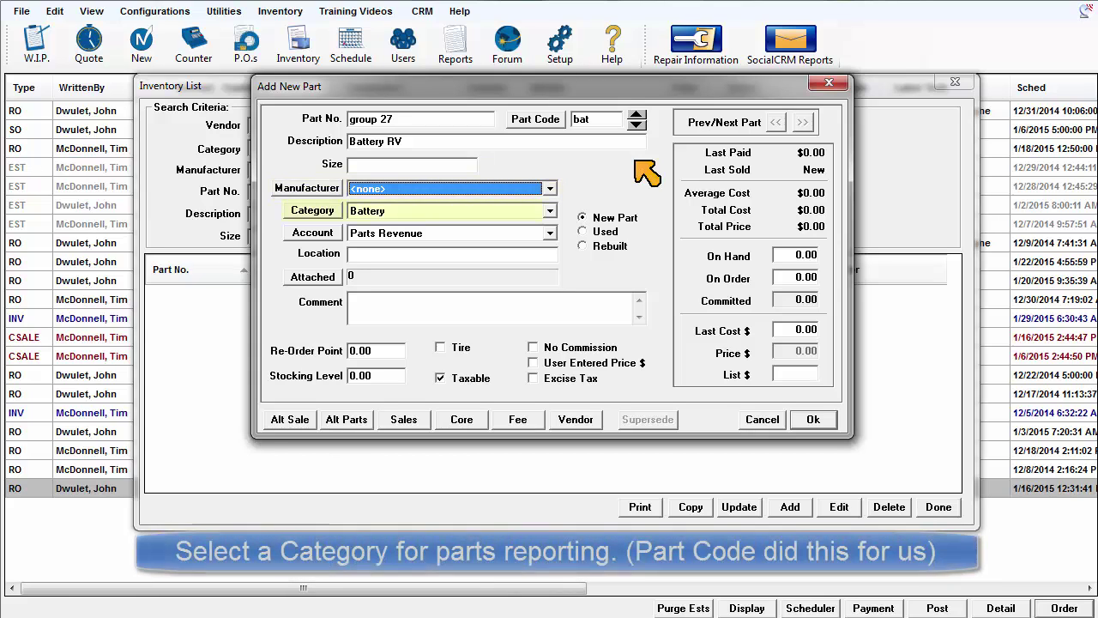
pyautogui.press('Tab')
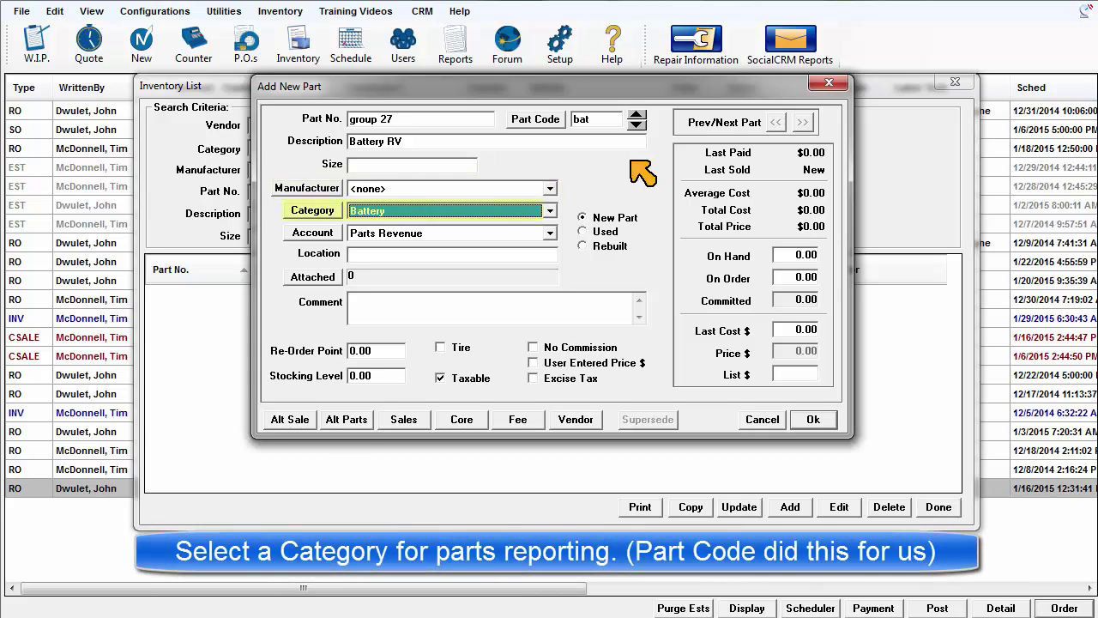
pyautogui.click(550, 210)
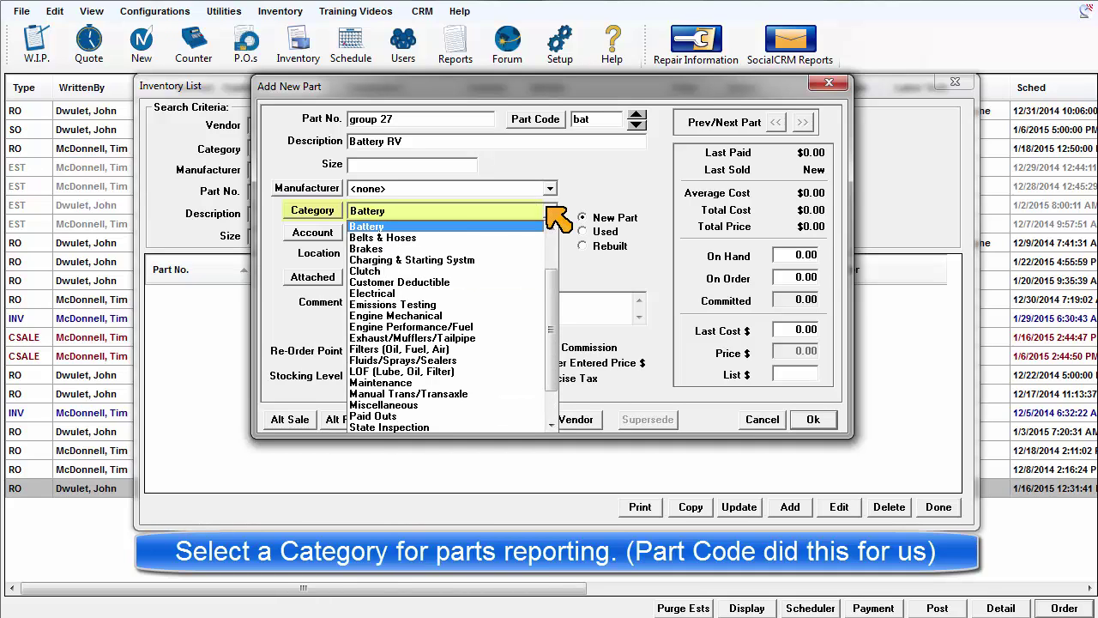
pyautogui.click(549, 210)
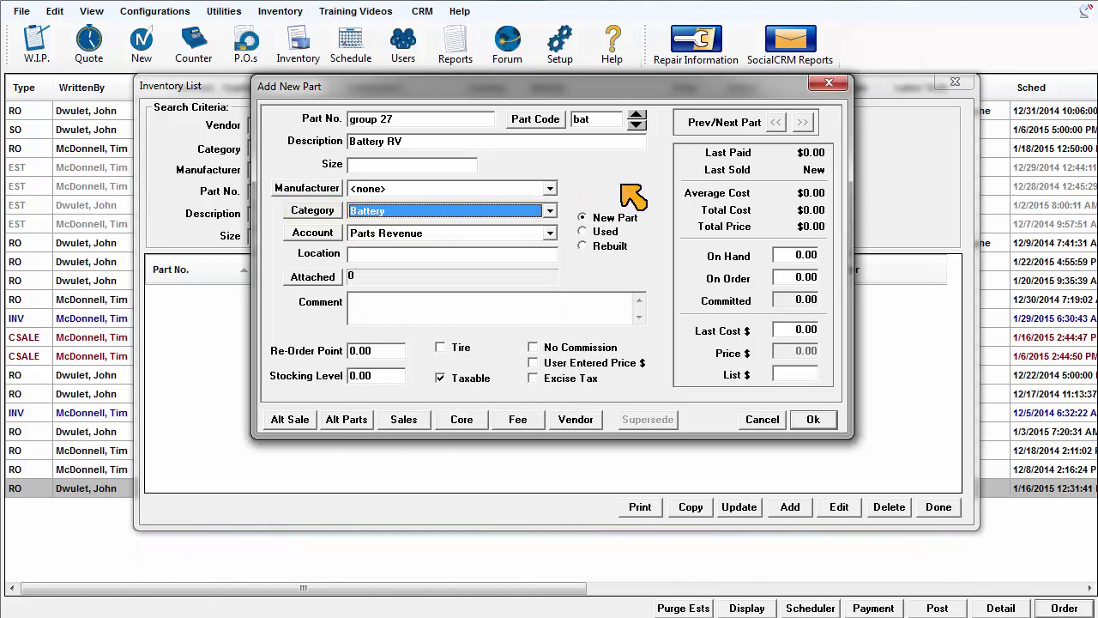
pyautogui.press('Tab')
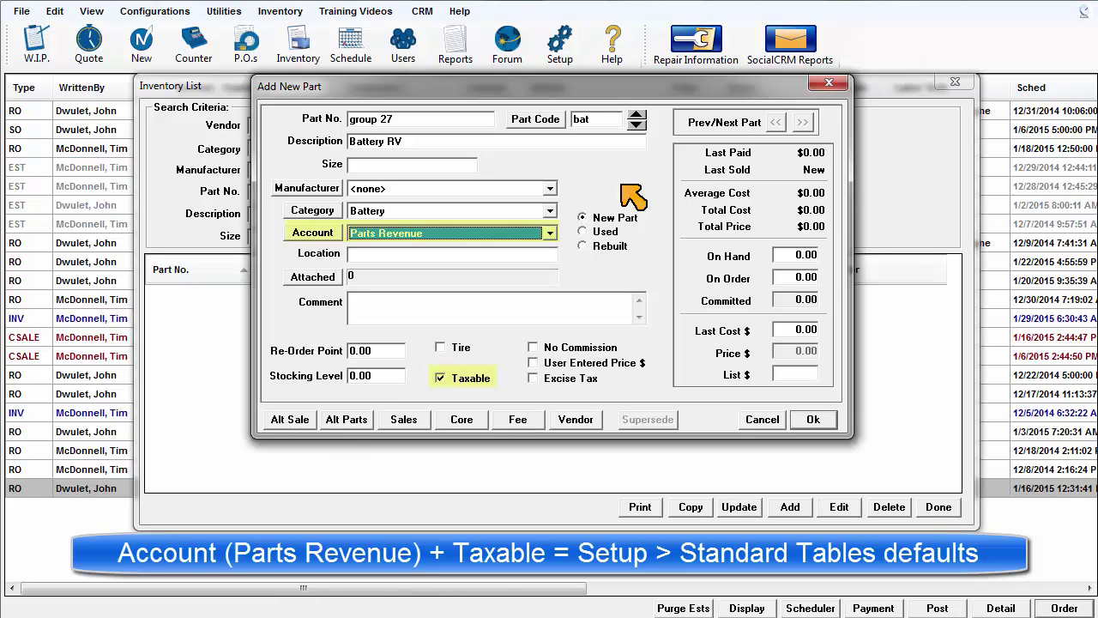
pyautogui.click(550, 234)
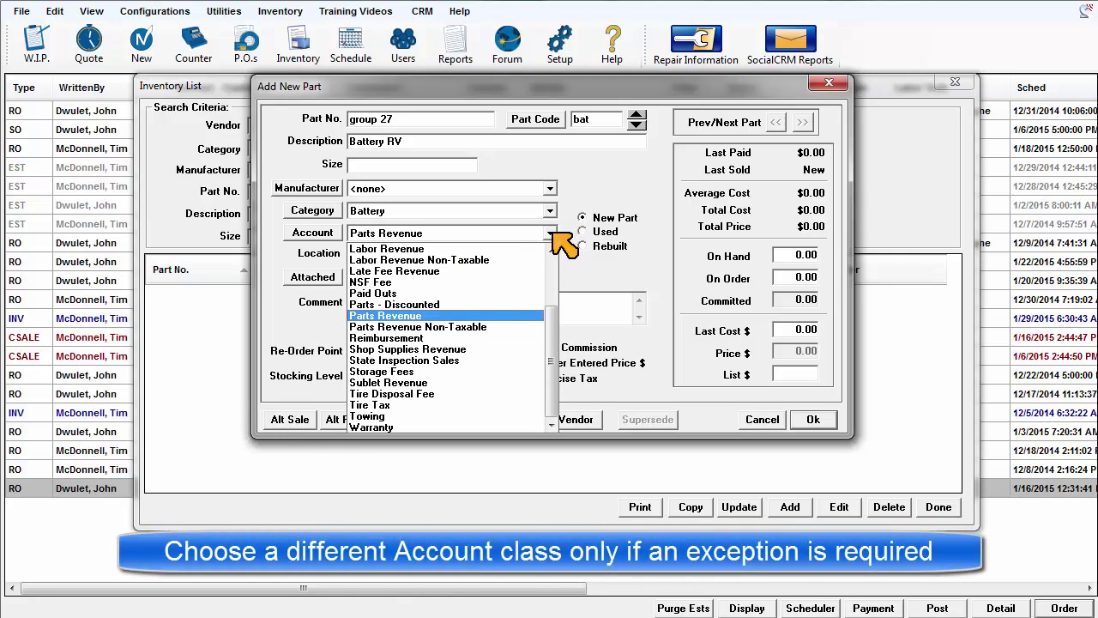
pyautogui.click(550, 233)
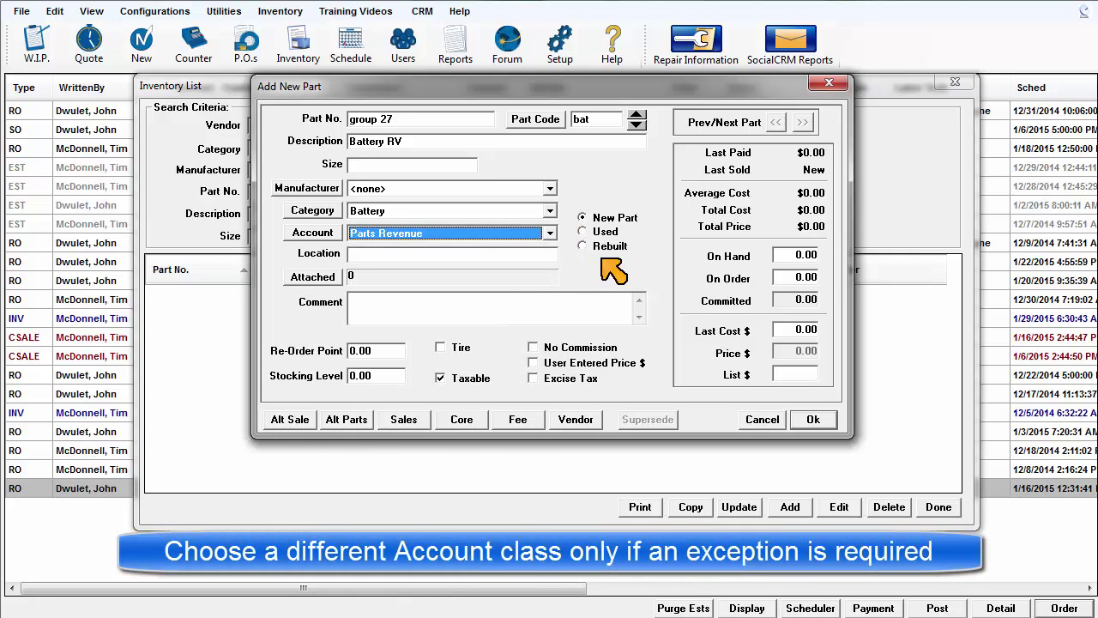
pyautogui.click(510, 254)
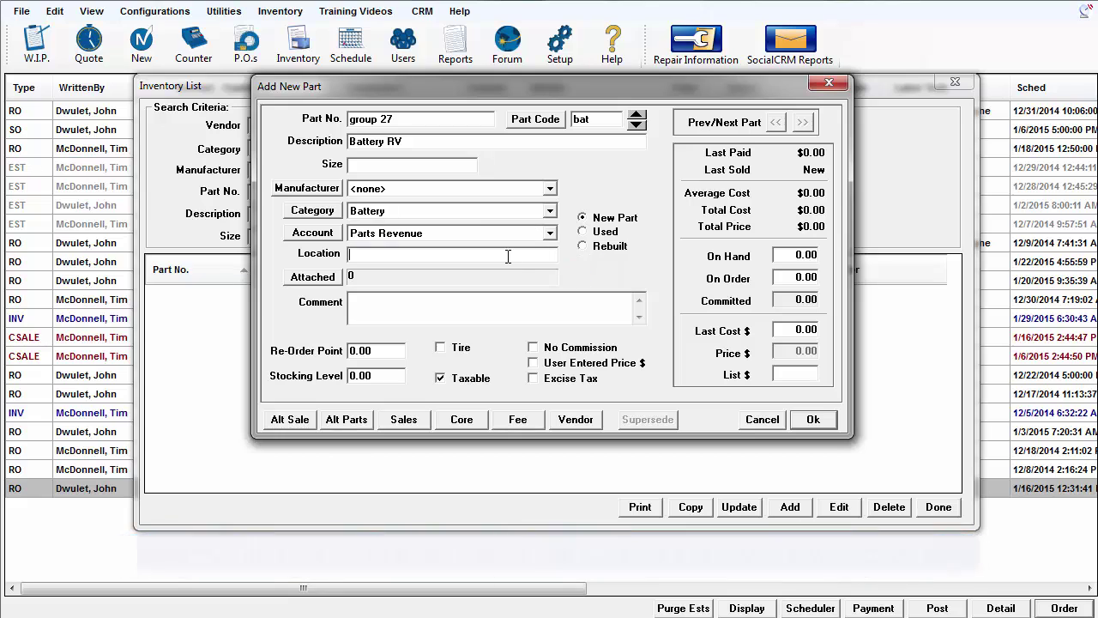
pyautogui.write('B 146')
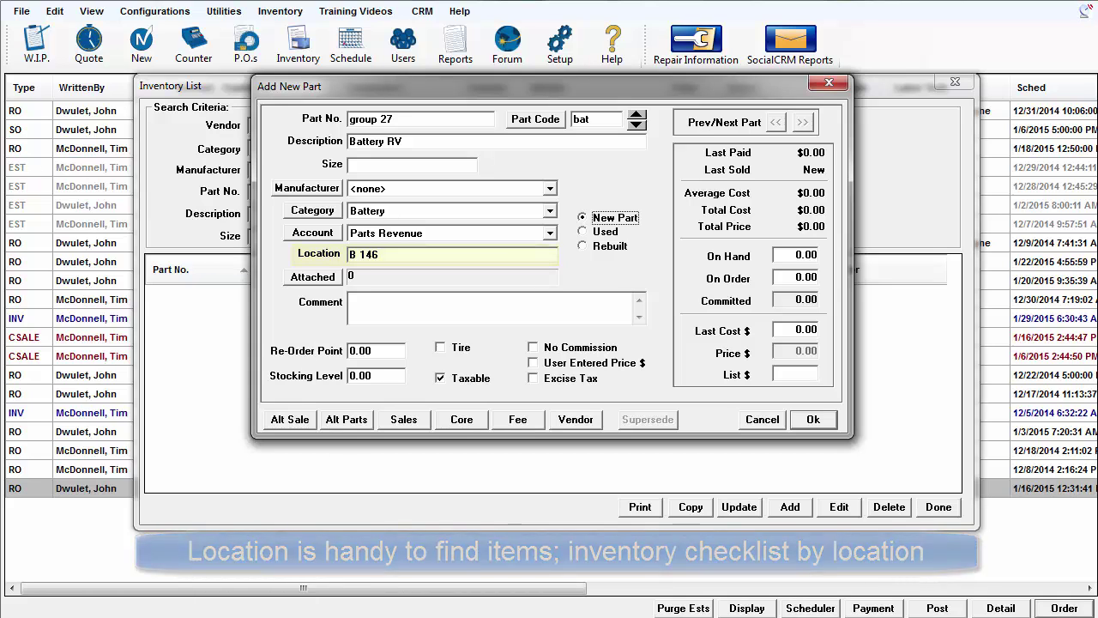
pyautogui.press('Tab')
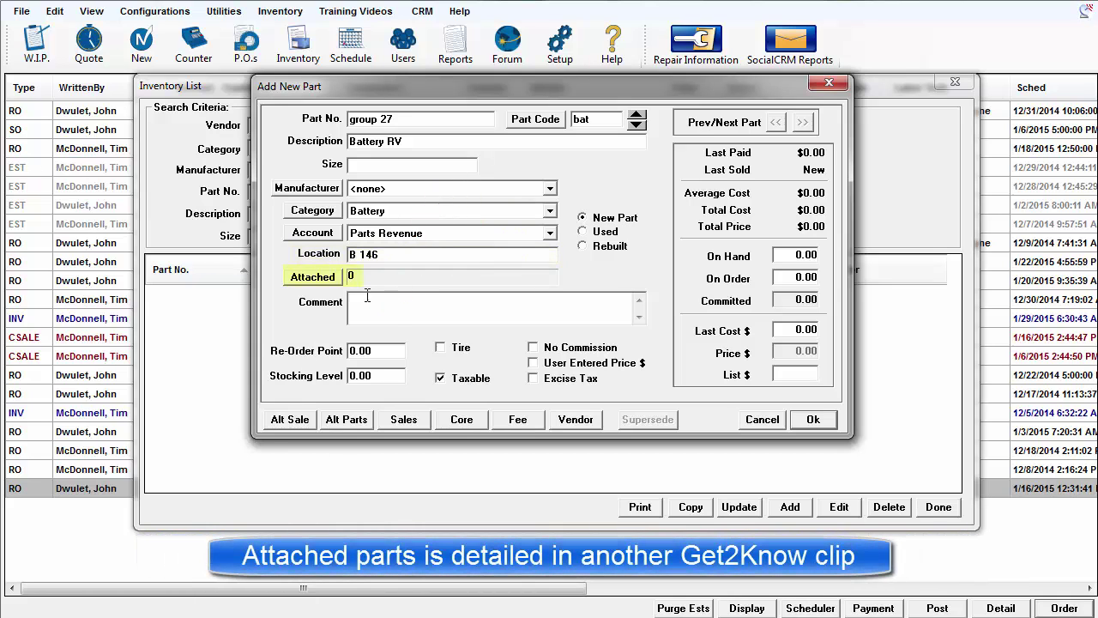
pyautogui.press('Tab')
pyautogui.write('Sea')
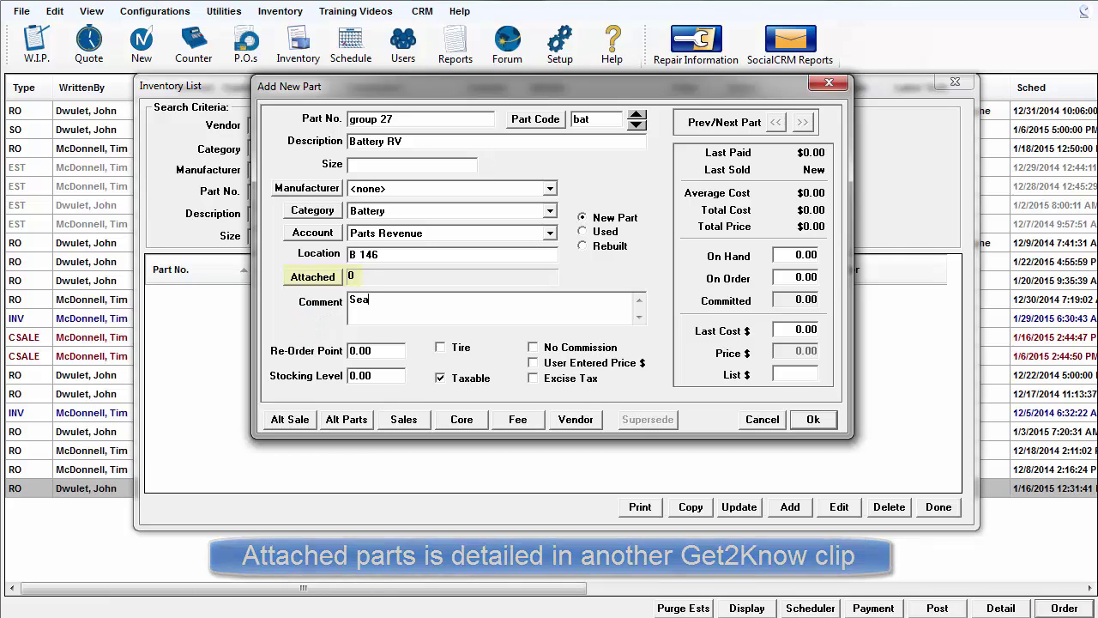
pyautogui.write('sonal')
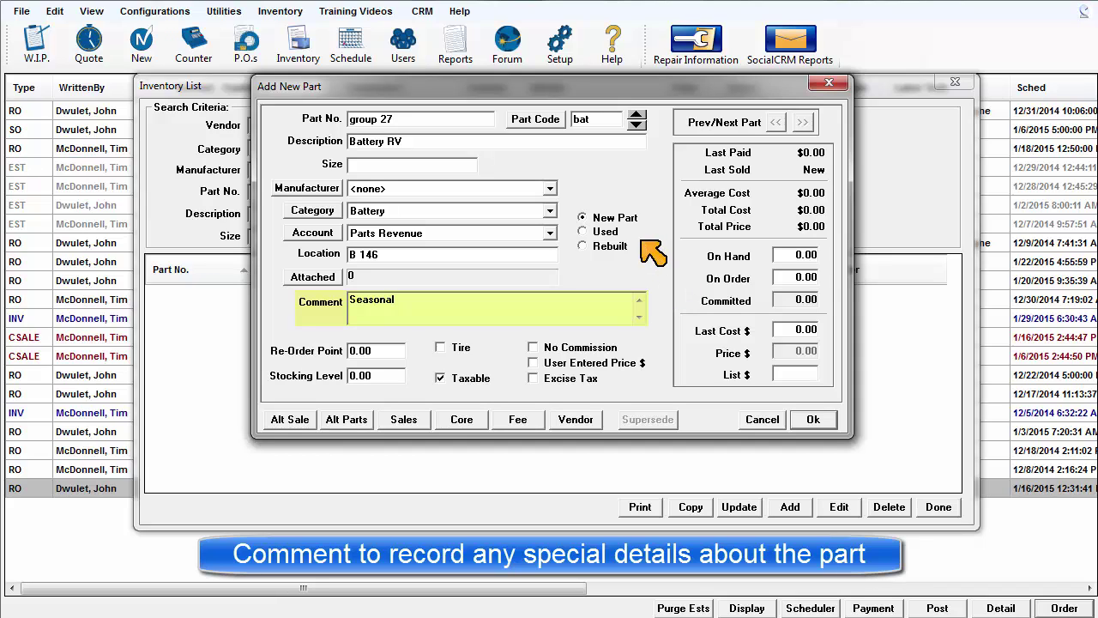
pyautogui.press('Tab')
pyautogui.press('Tab')
pyautogui.press('Tab')
pyautogui.press('Tab')
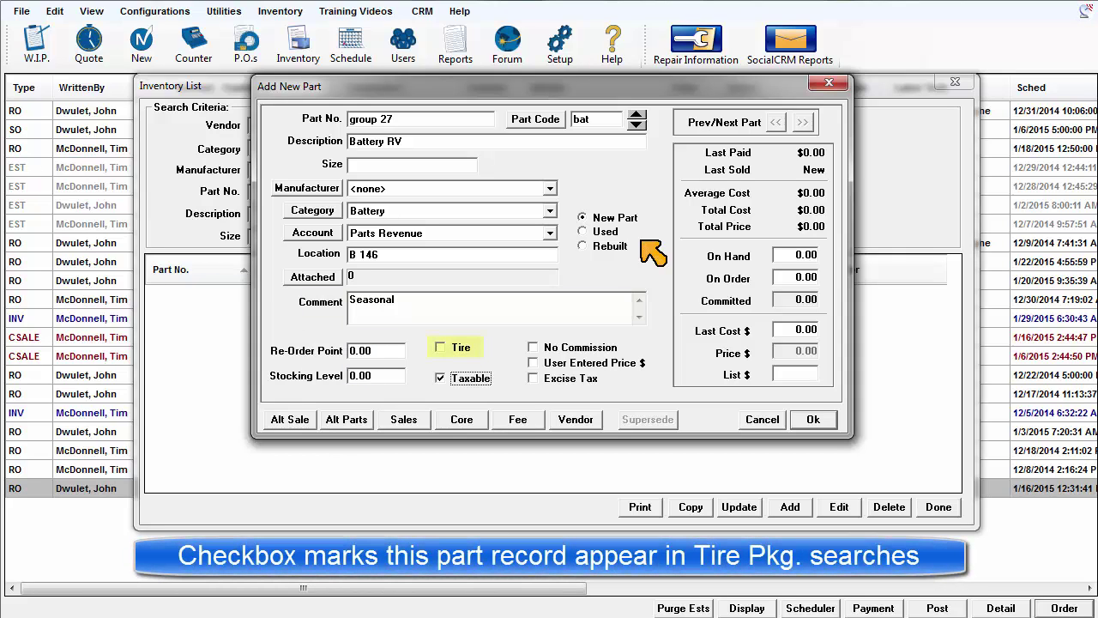
pyautogui.hotkey('shift', 'Tab')
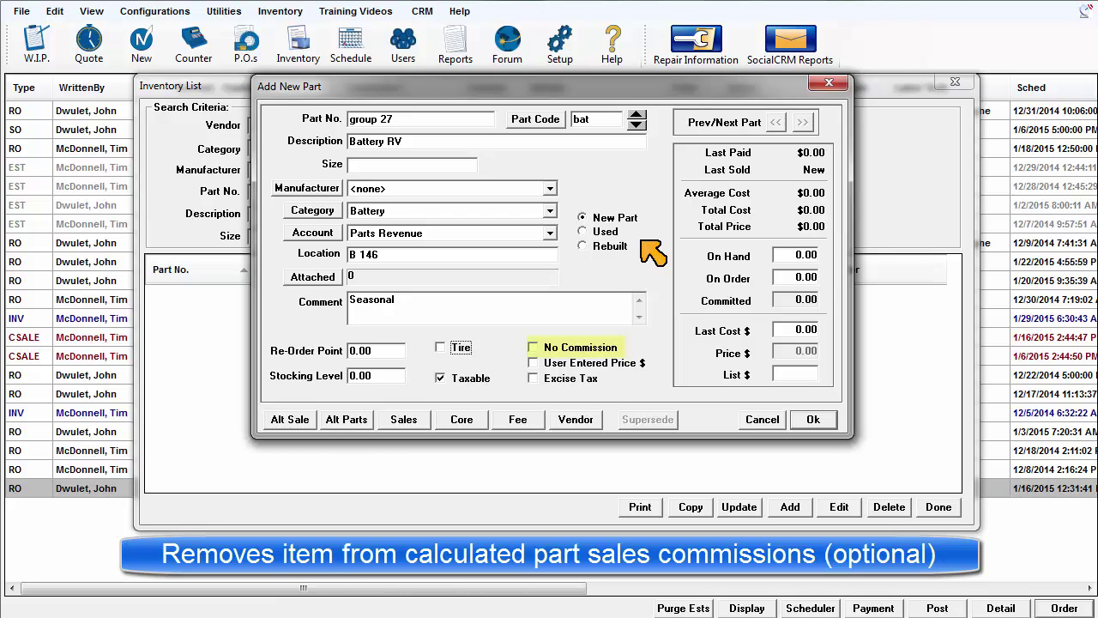
pyautogui.press('Tab')
pyautogui.press('Tab')
pyautogui.press('space')
pyautogui.press('space')
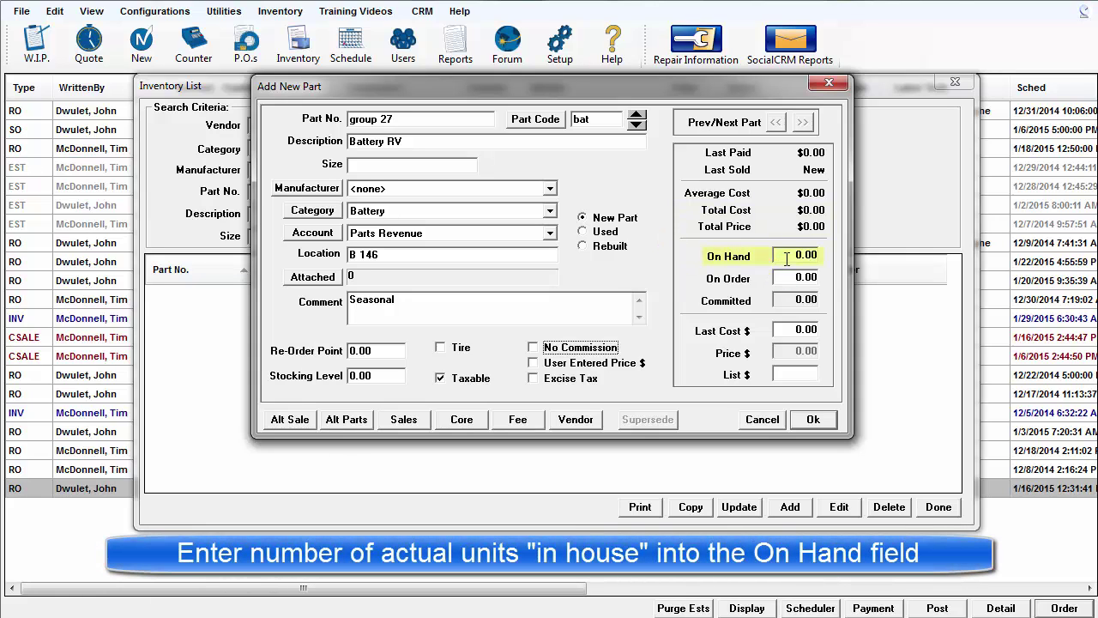
# Enter 2 as the on-hand quantity, leaving On Order and Committed at 0.00
pyautogui.moveTo(787, 256); pyautogui.dragTo(825, 260)
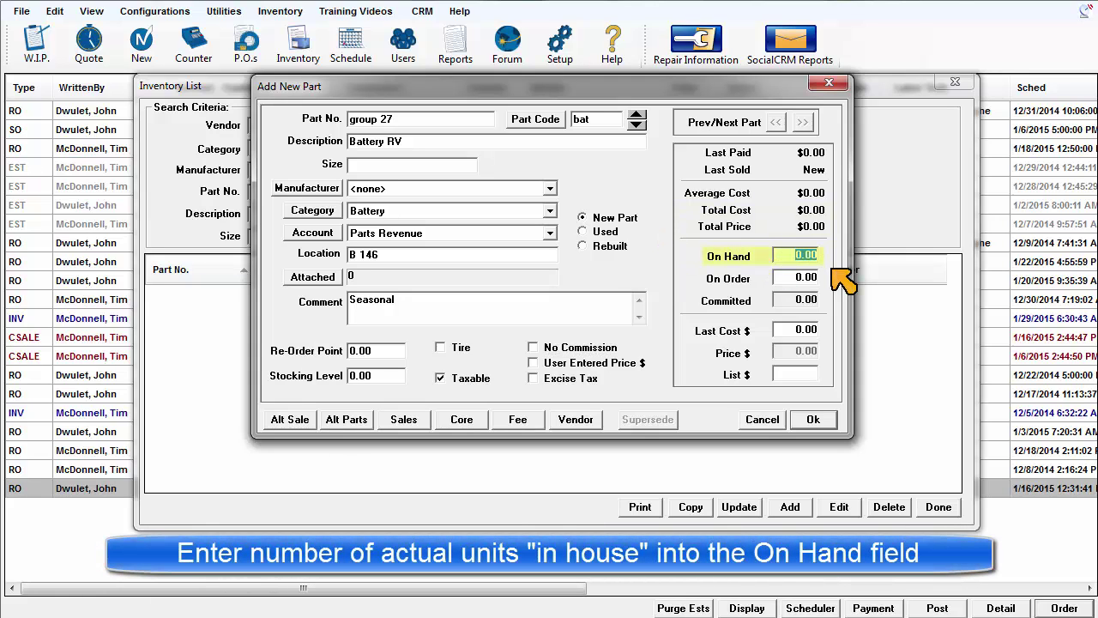
pyautogui.write('2')
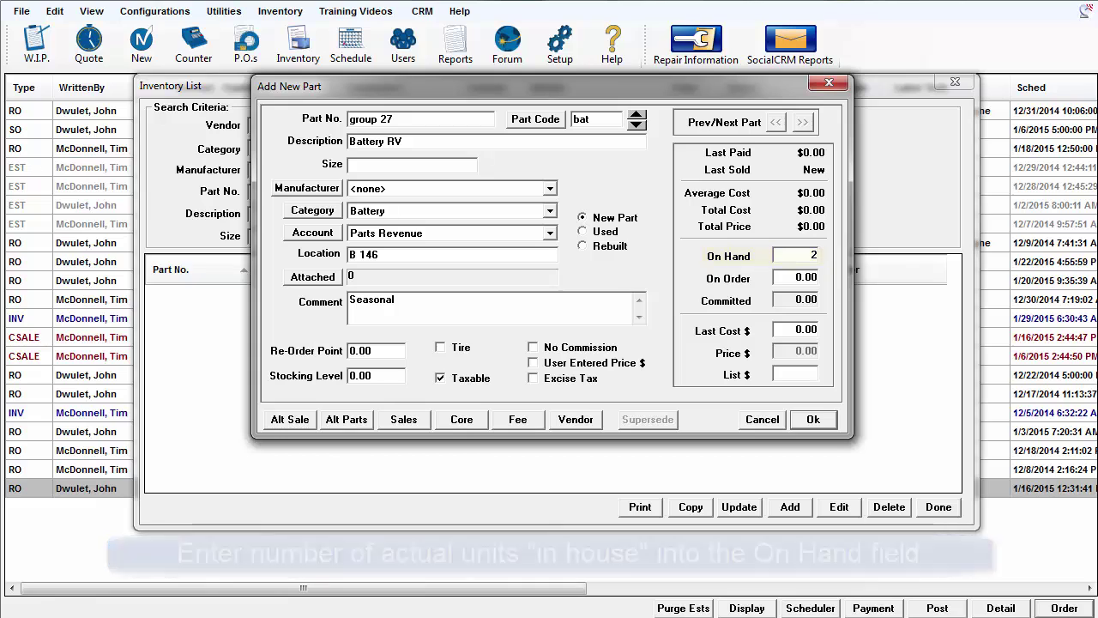
pyautogui.press('Tab')
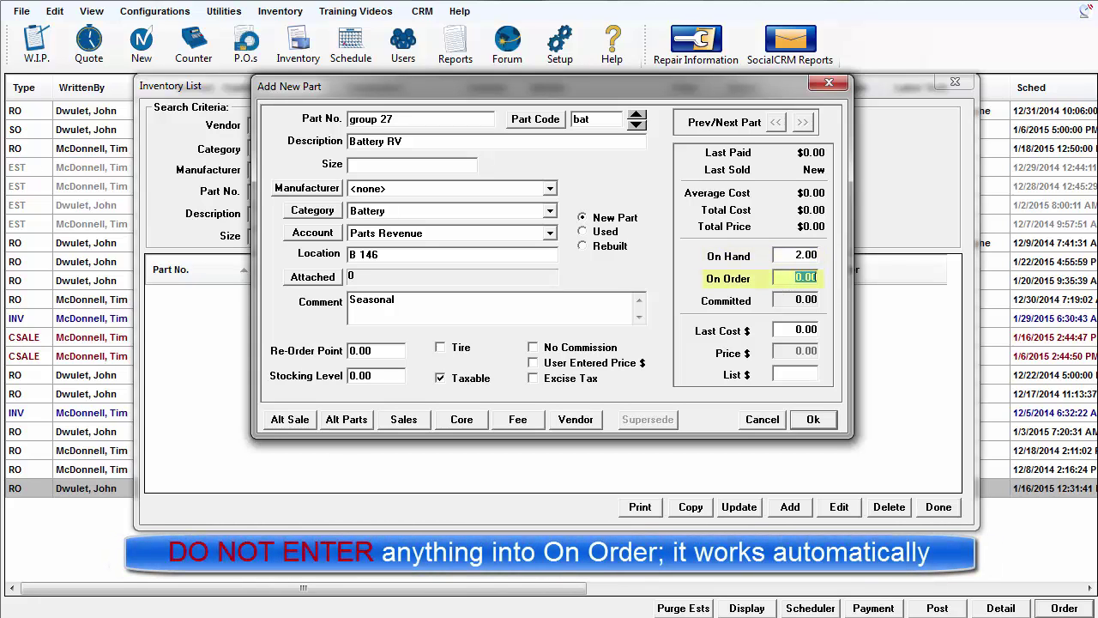
pyautogui.press('Tab')
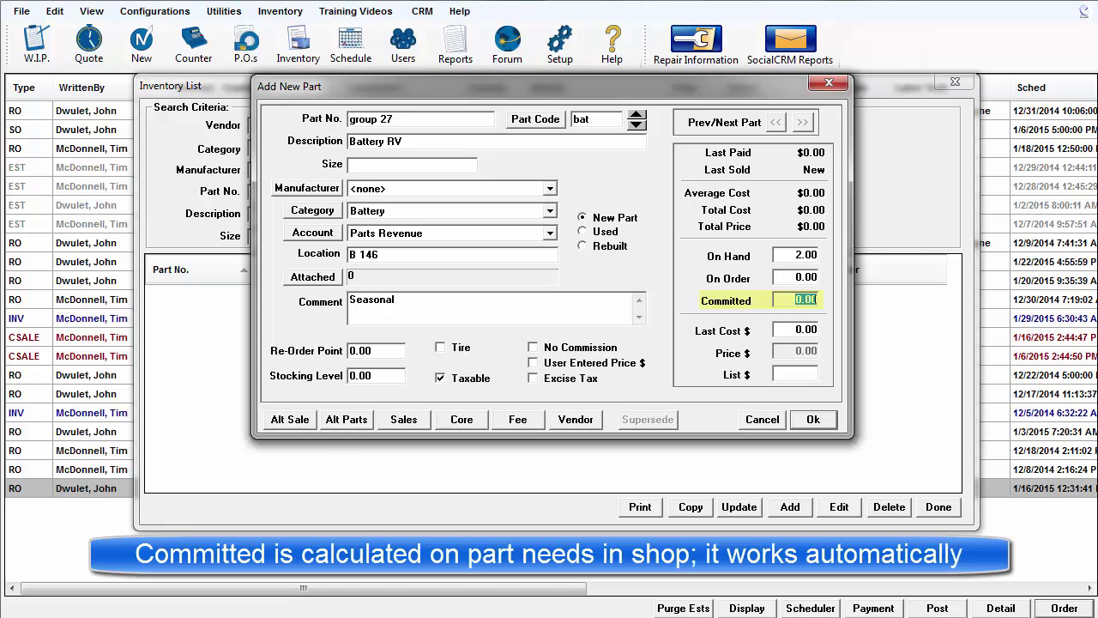
pyautogui.click(795, 329)
# Enter a last cost of 51.66 and a user-entered price of 94.95
pyautogui.write('51.68')
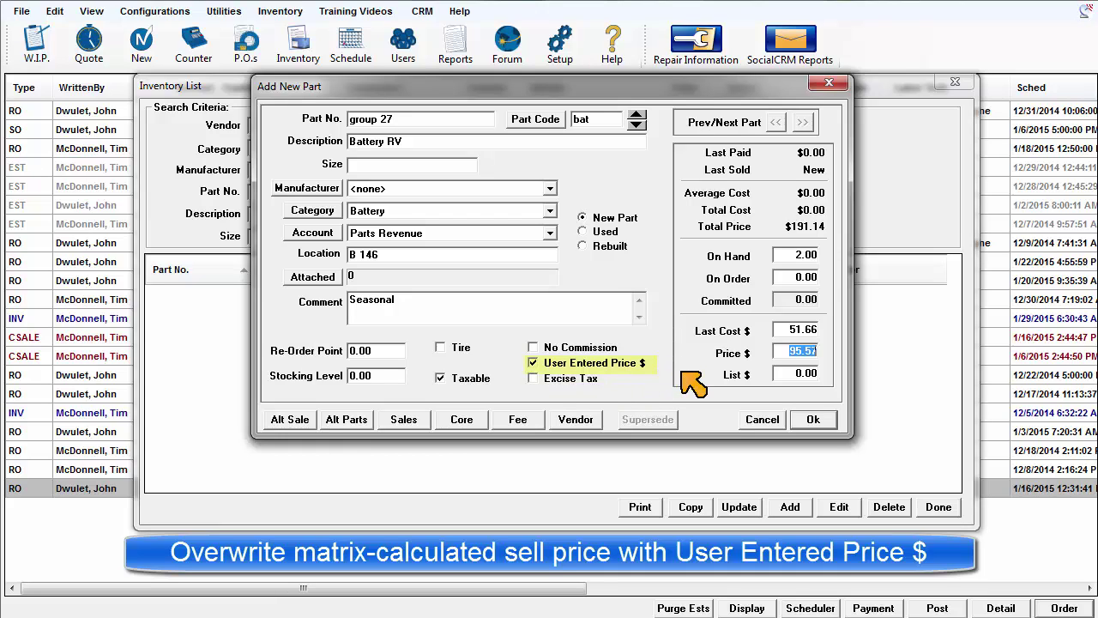
pyautogui.write('94.9')
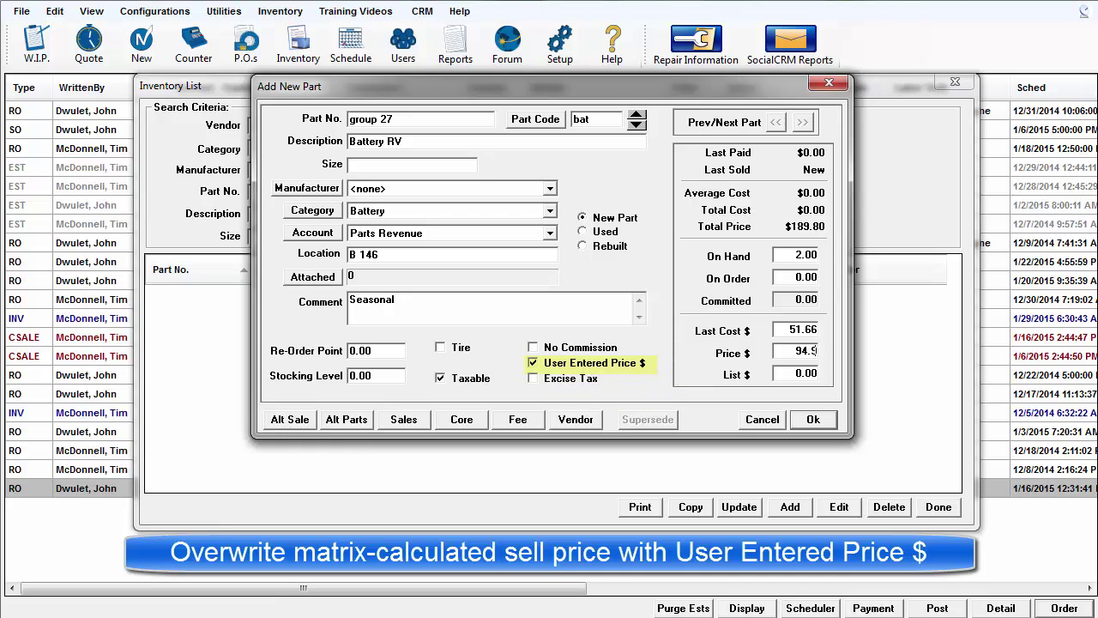
pyautogui.write('5')
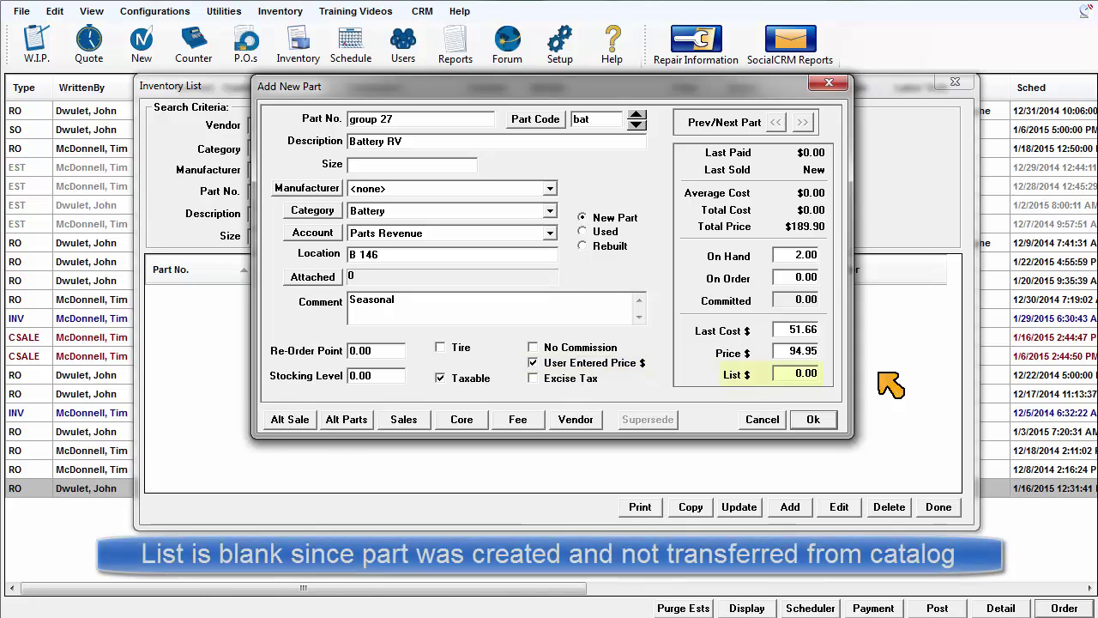
pyautogui.press('Tab')
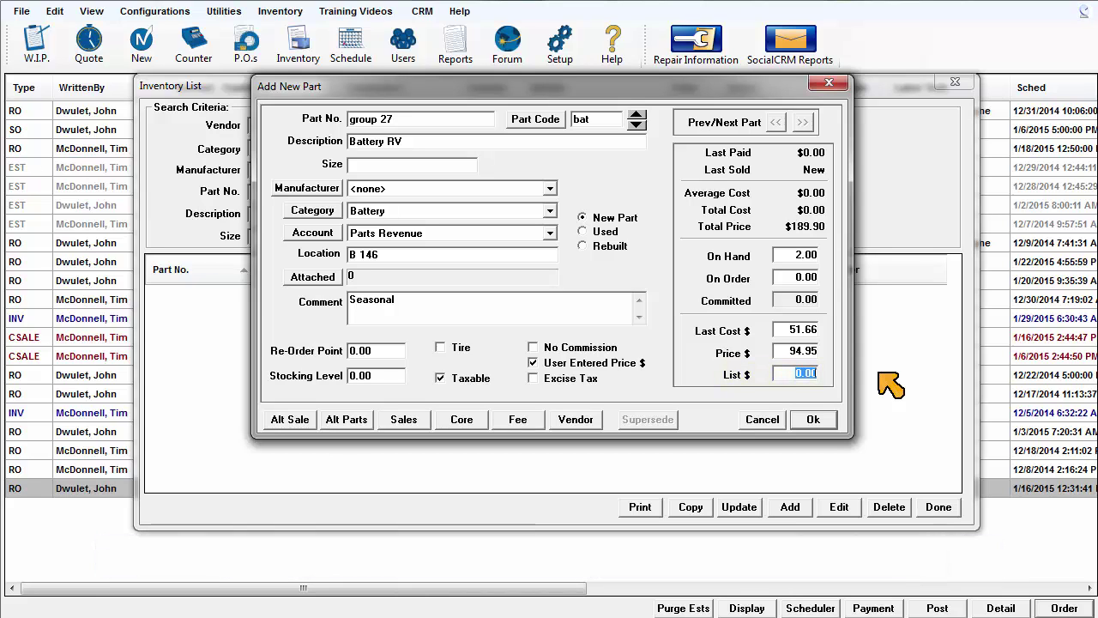
# Set the stocking level to 3 and the re-order point to 1
pyautogui.click(401, 376)
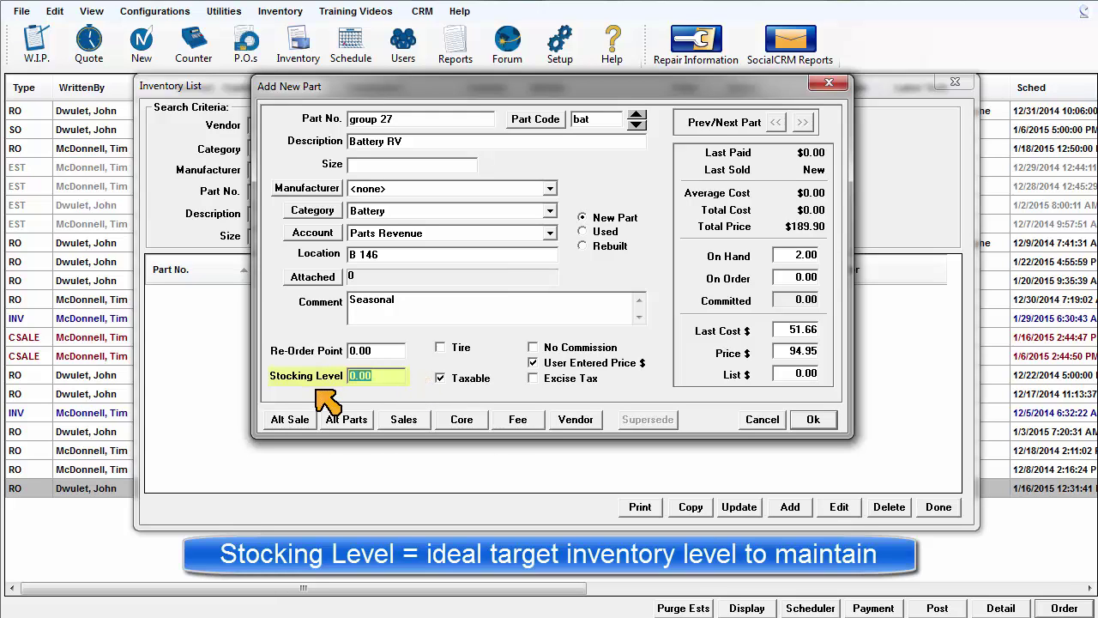
pyautogui.write('3')
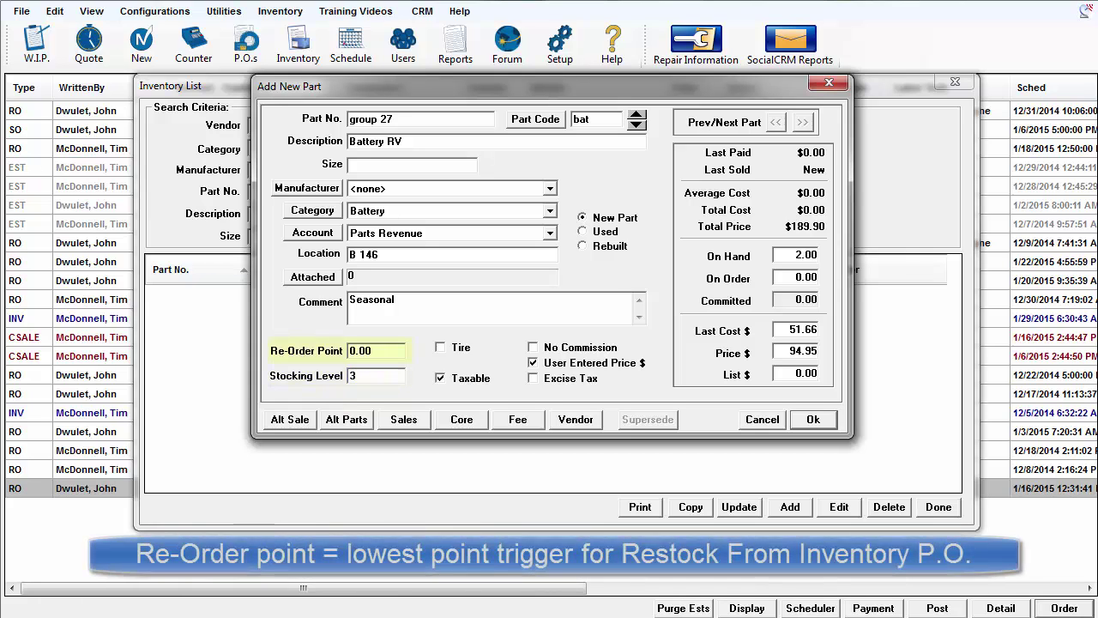
pyautogui.click(336, 354)
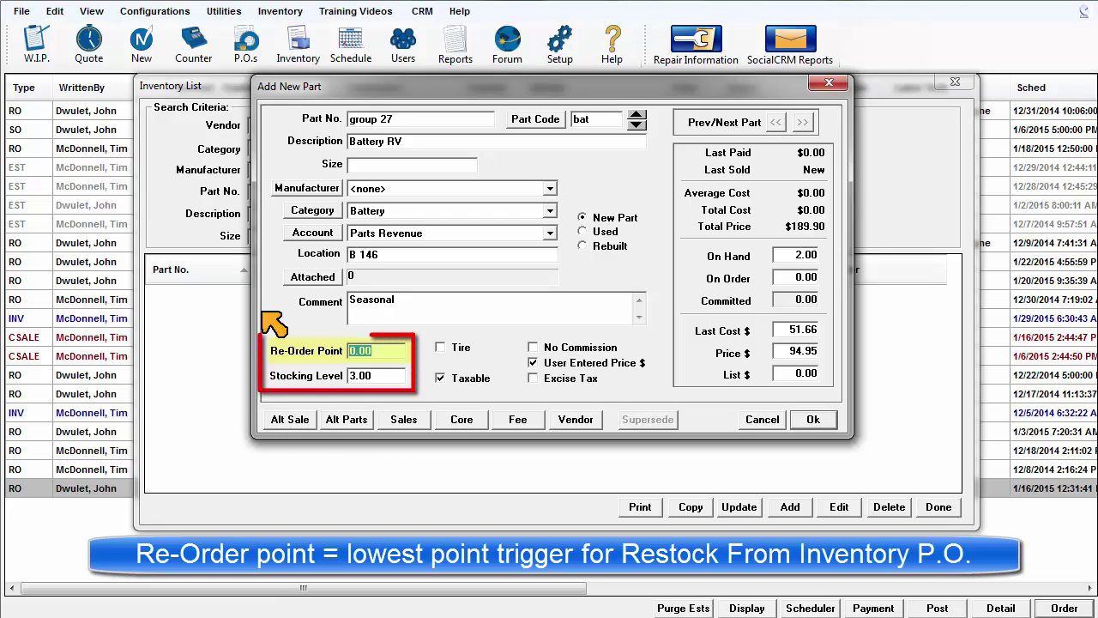
pyautogui.write('1')
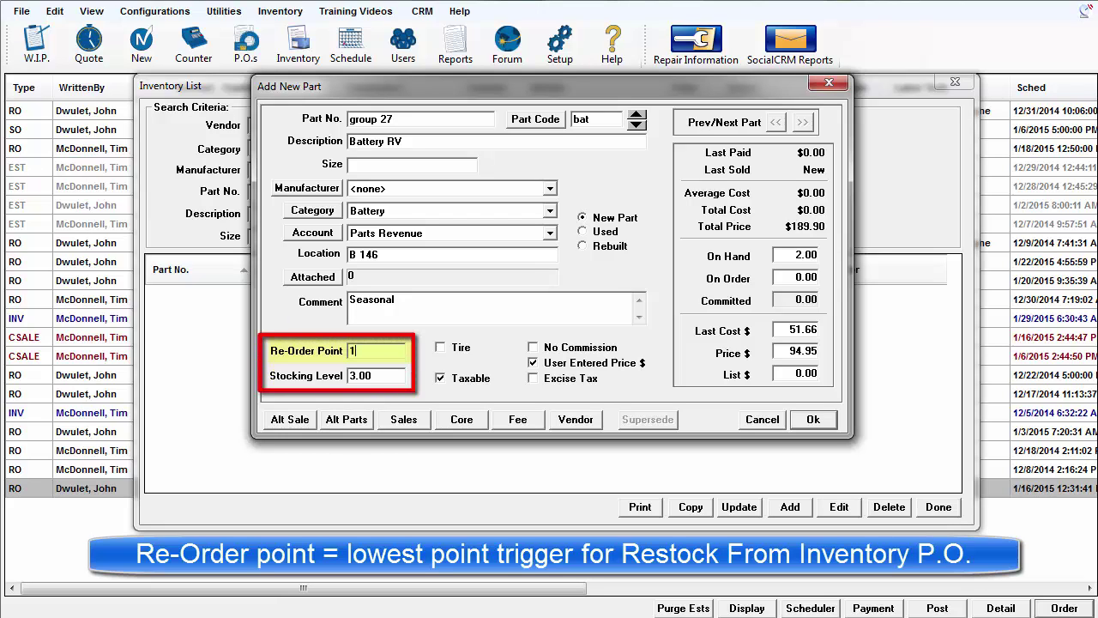
pyautogui.press('Tab')
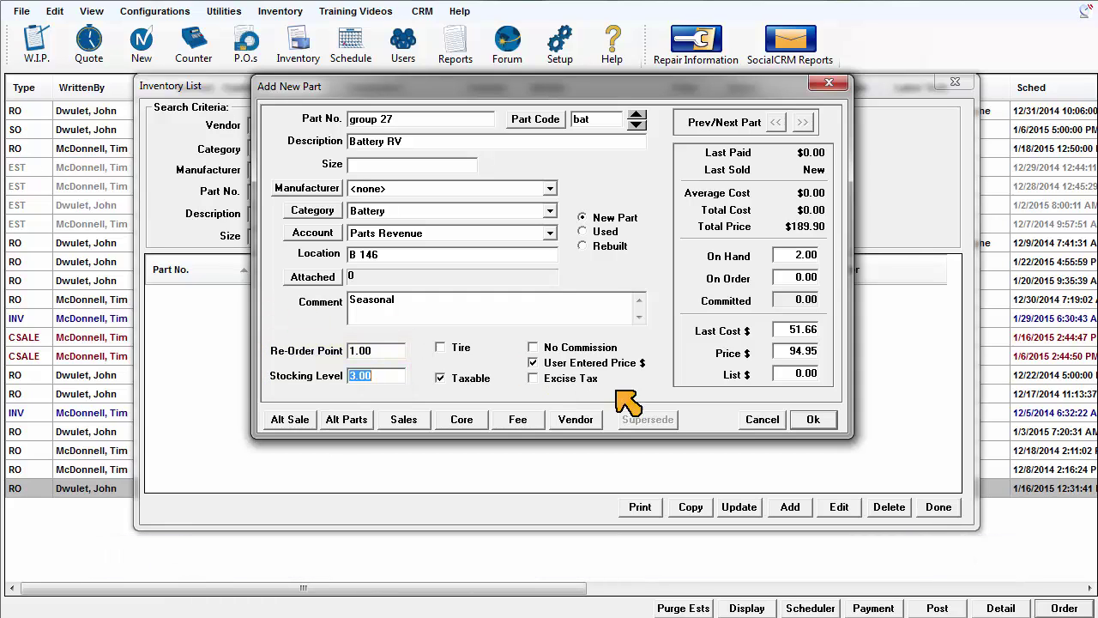
# Save the group 27 Battery RV part and confirm the save
pyautogui.click(811, 420)
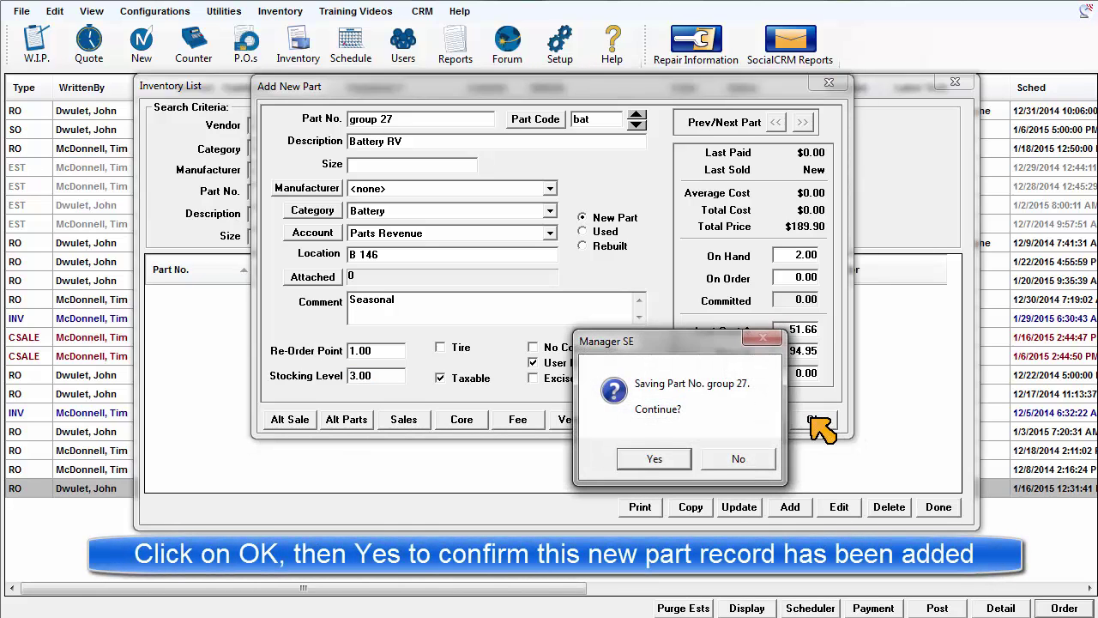
pyautogui.click(674, 455)
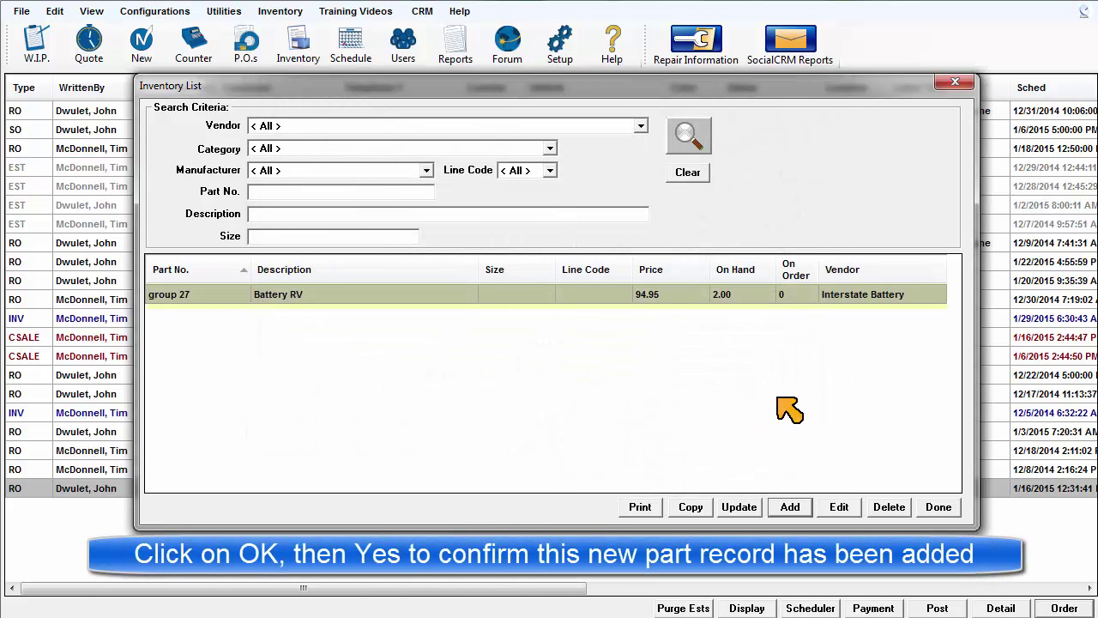